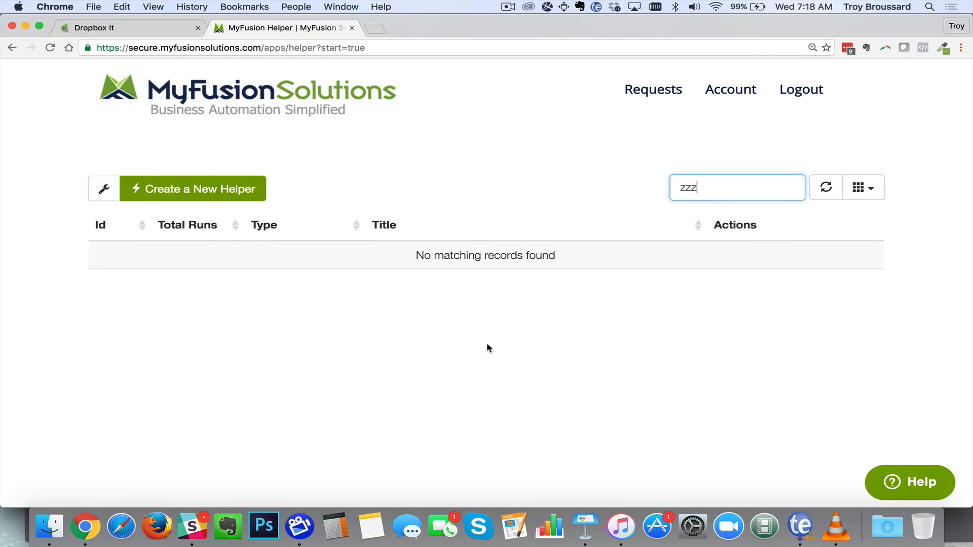
# Start a new helper of type "Beta - Dropbox It", name it "Dropbox It" and proceed to its configuration.
pyautogui.click(218, 190)
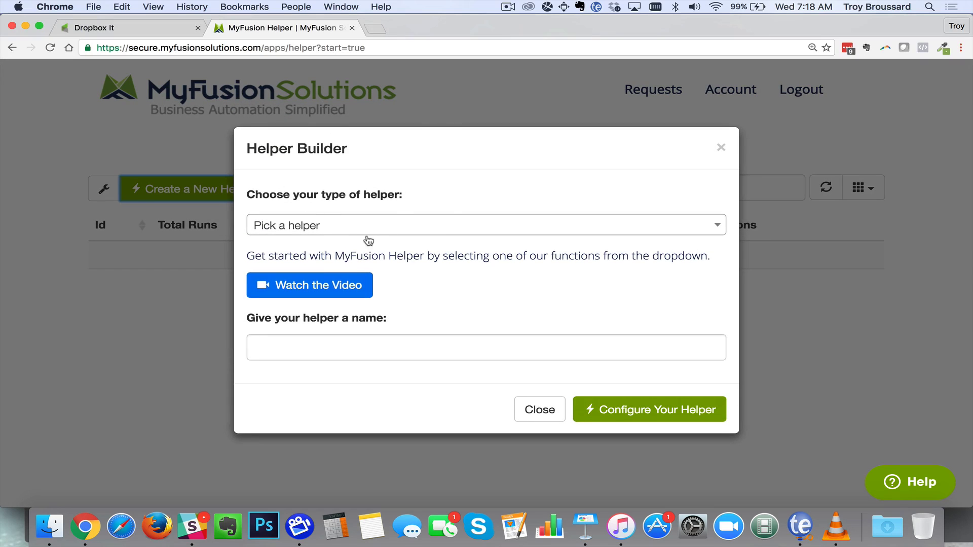
pyautogui.click(393, 231)
pyautogui.write('drop')
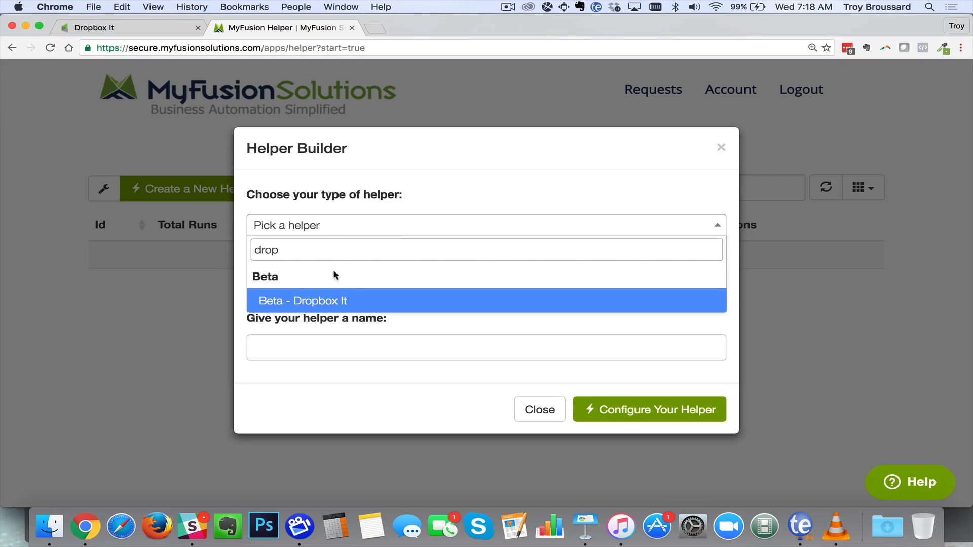
pyautogui.click(320, 303)
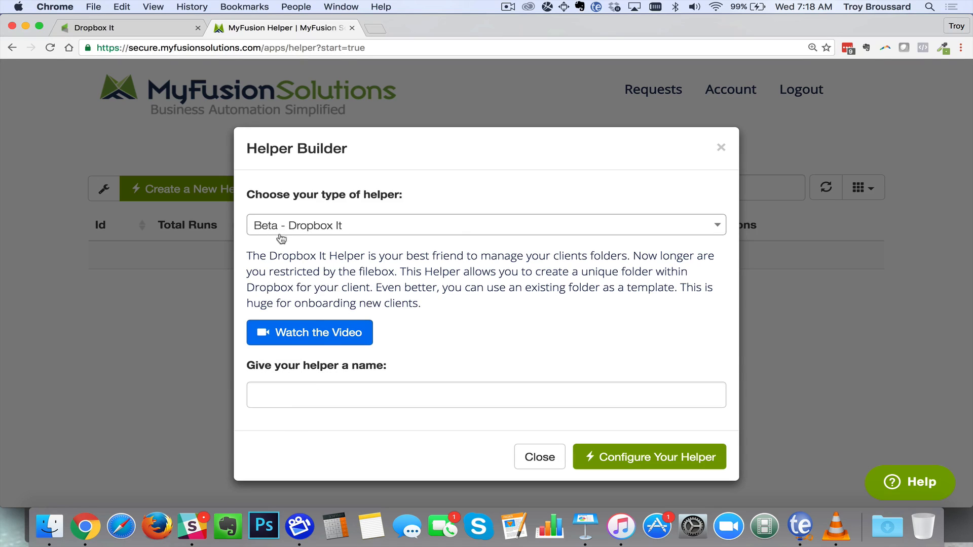
pyautogui.click(289, 400)
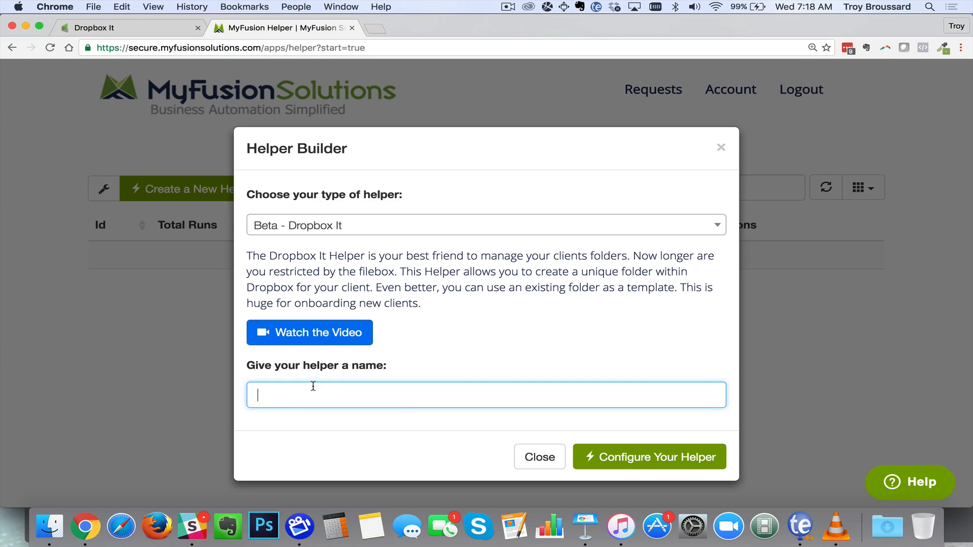
pyautogui.write('Dropbox It')
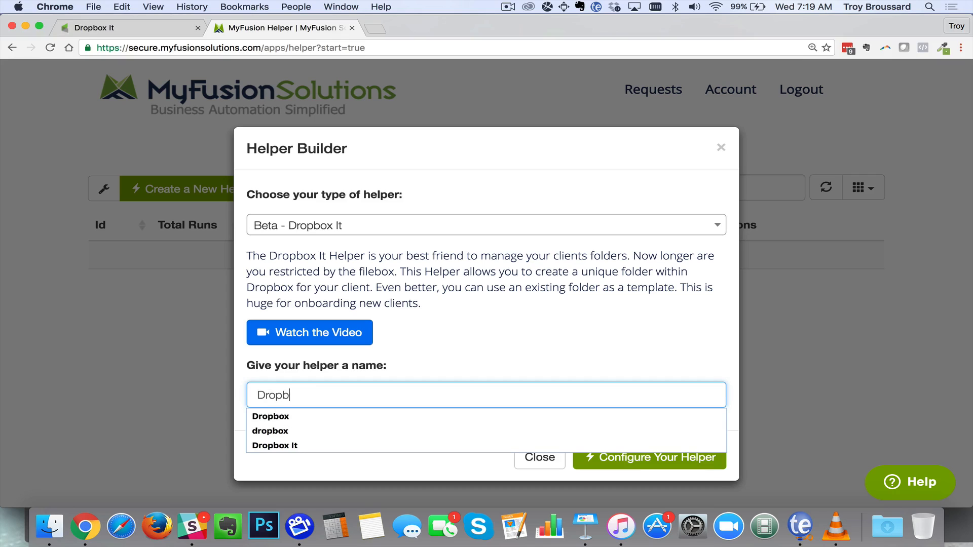
pyautogui.click(679, 457)
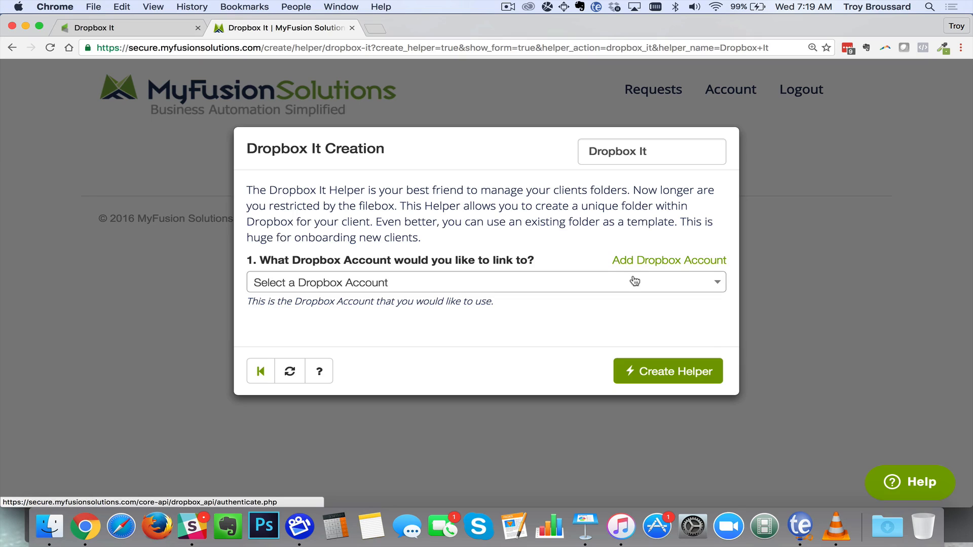
# Link the helper to the first listed Dropbox account and choose IntrosOutrosSound as the folder for contact folders.
pyautogui.click(618, 281)
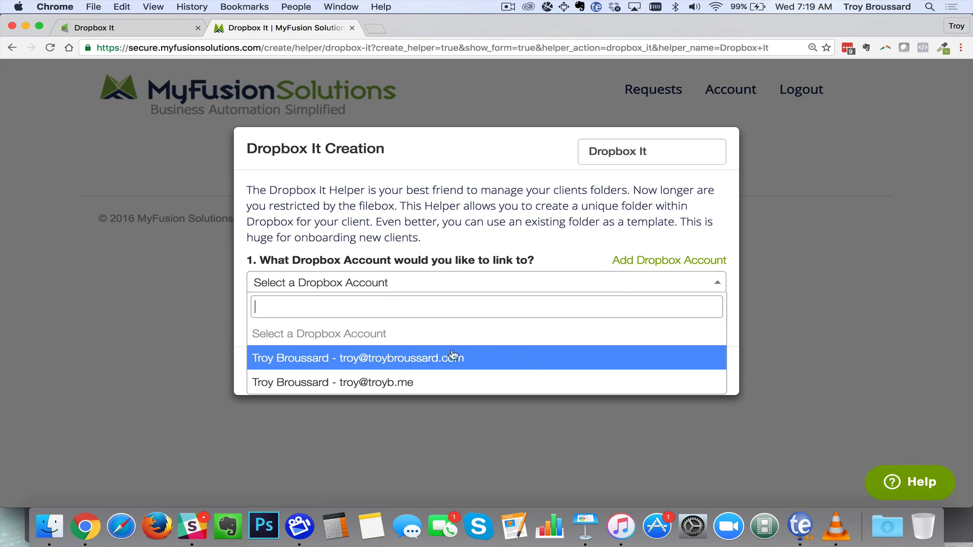
pyautogui.click(380, 369)
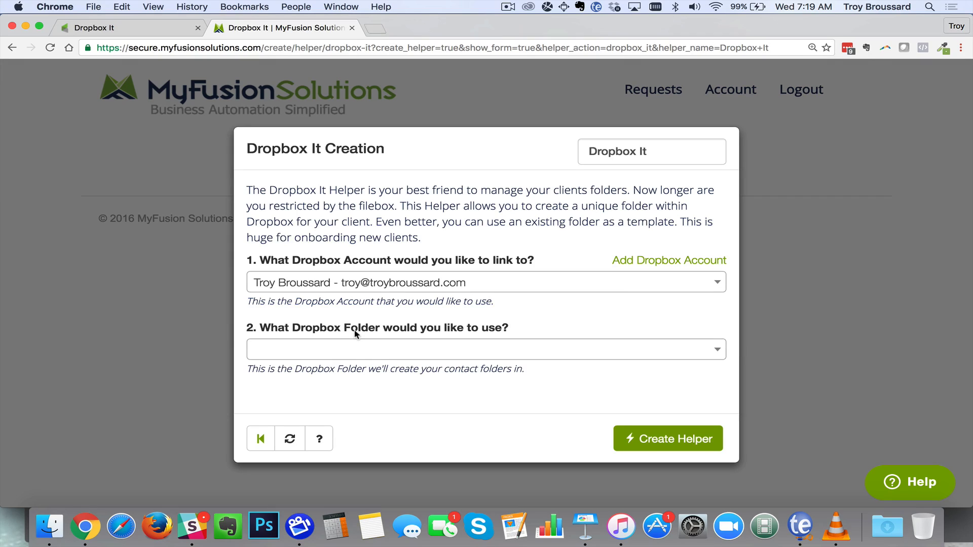
pyautogui.click(353, 356)
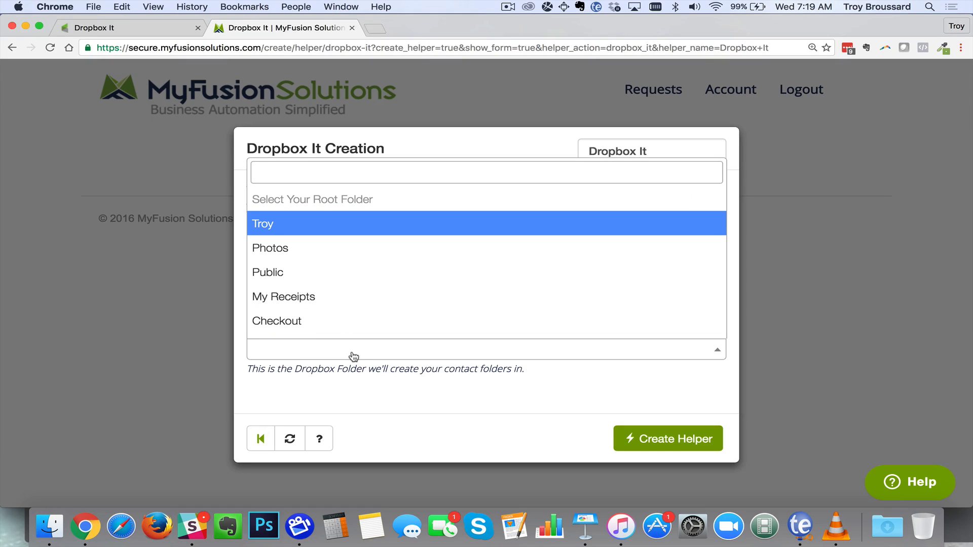
pyautogui.write('soun')
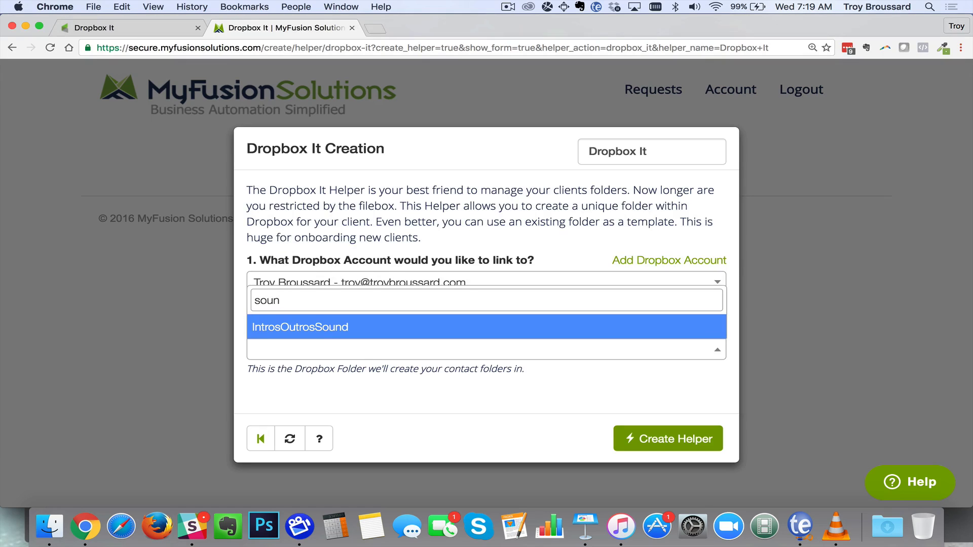
pyautogui.click(330, 329)
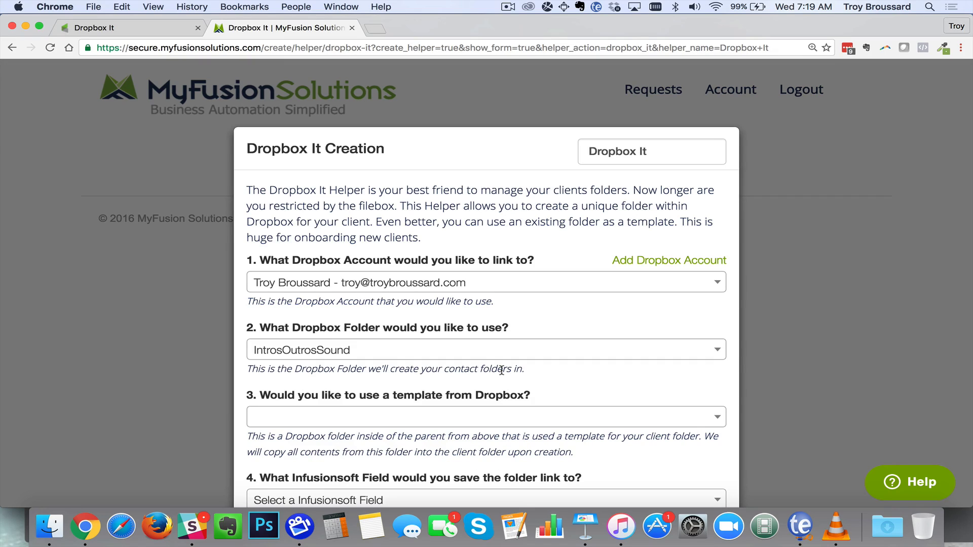
# Use the lower-thirds folder as the Dropbox template and save the folder link to the Infusionsoft field Location.
pyautogui.scroll(-3, 502, 370)
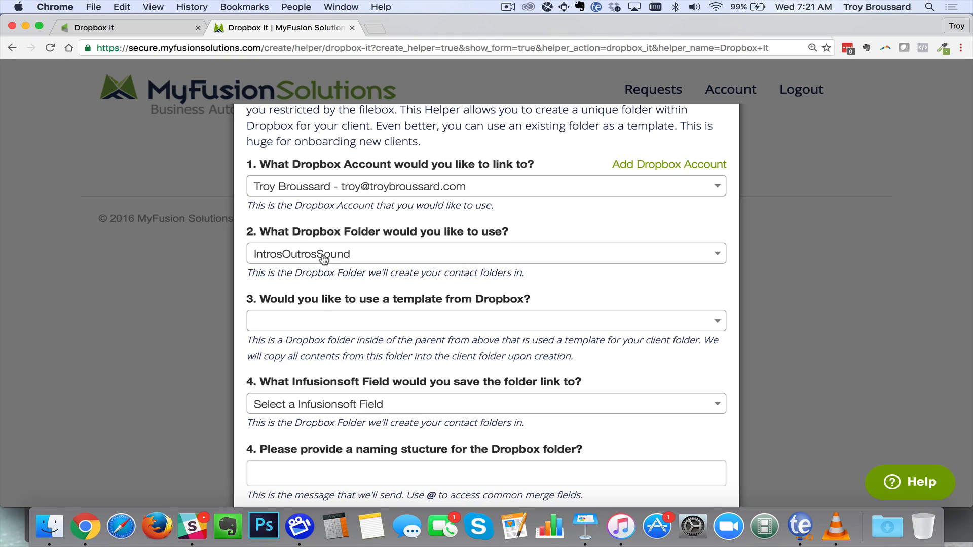
pyautogui.click(319, 319)
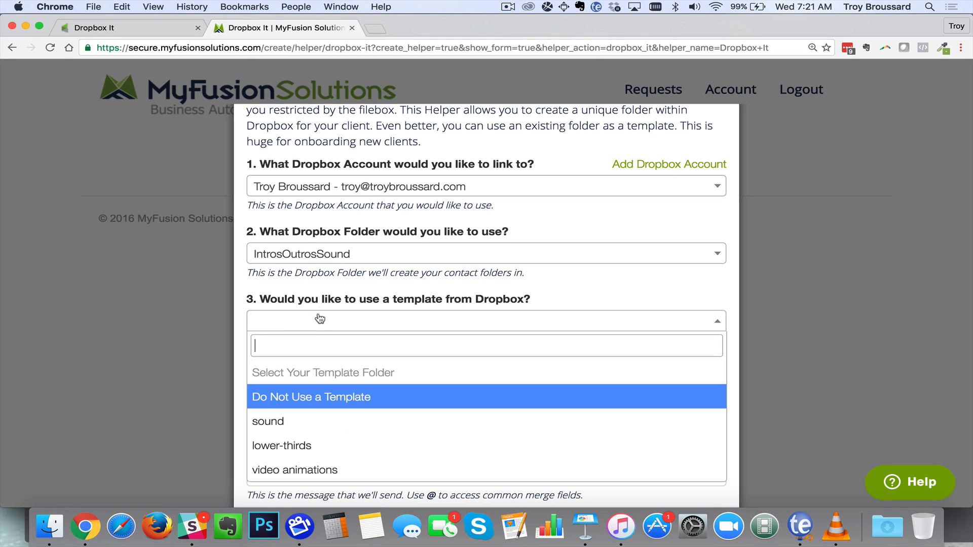
pyautogui.click(272, 447)
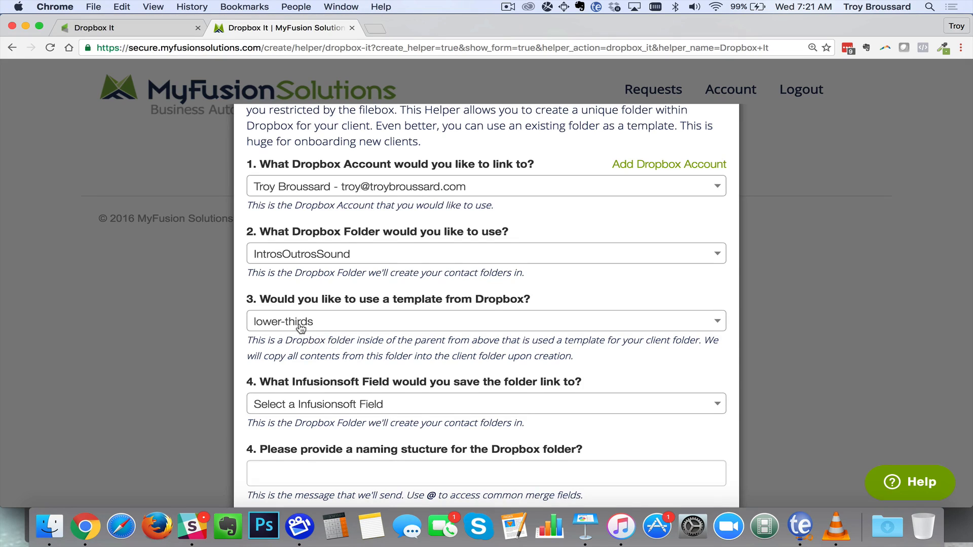
pyautogui.scroll(-5, 301, 328)
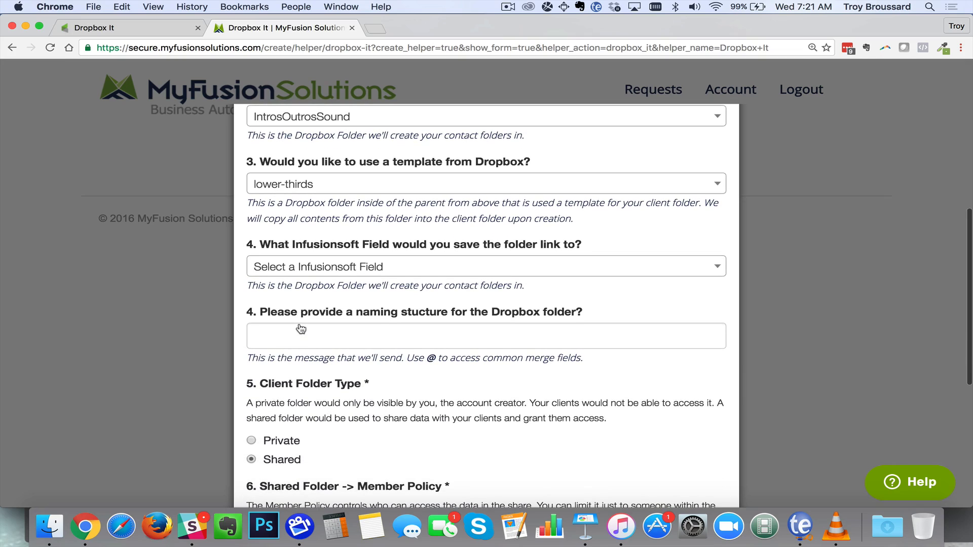
pyautogui.click(340, 269)
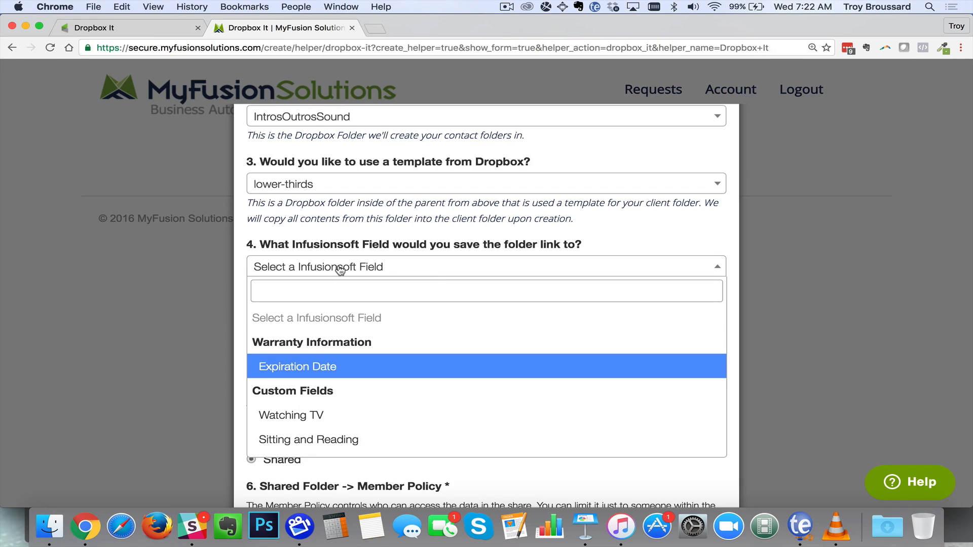
pyautogui.write('loc')
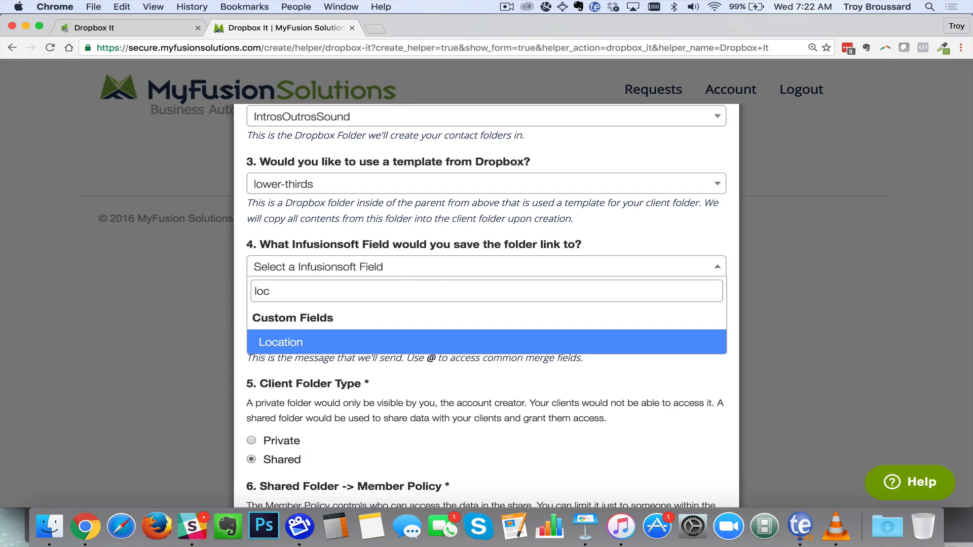
pyautogui.click(291, 348)
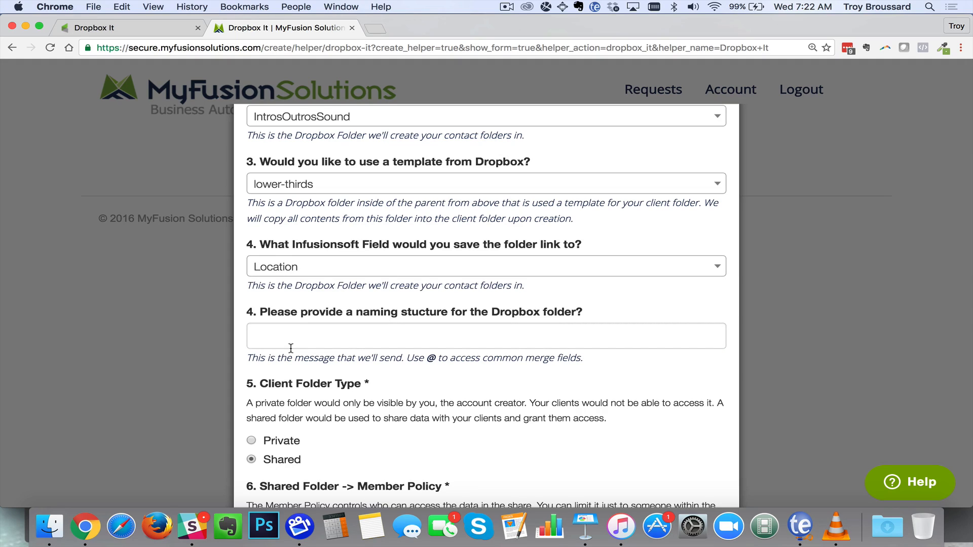
pyautogui.click(405, 340)
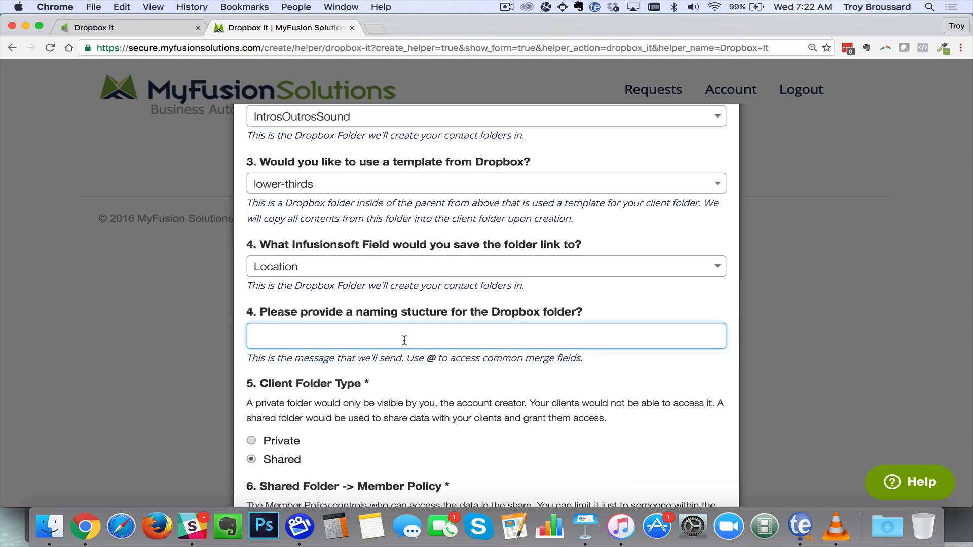
pyautogui.scroll(-3, 404, 340)
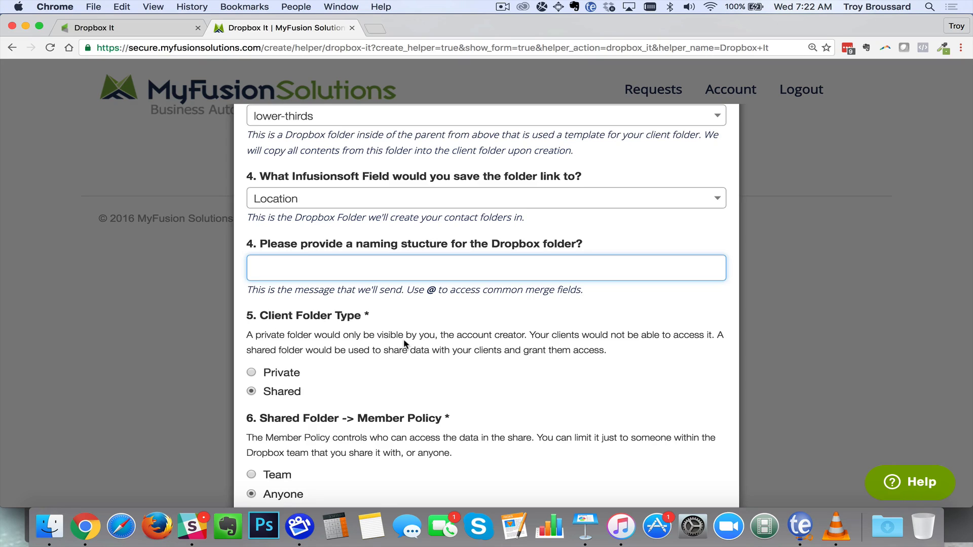
pyautogui.write('@')
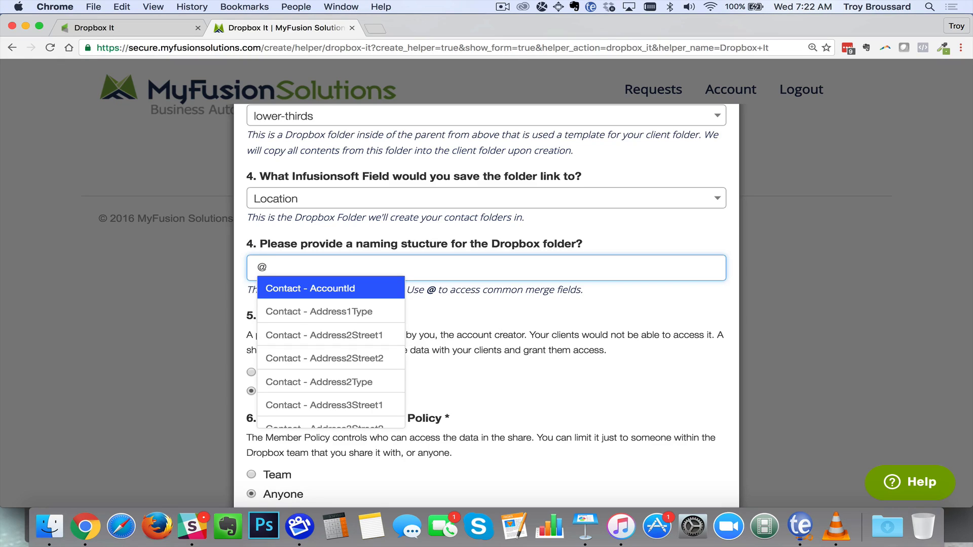
pyautogui.write('comp')
pyautogui.press('Return')
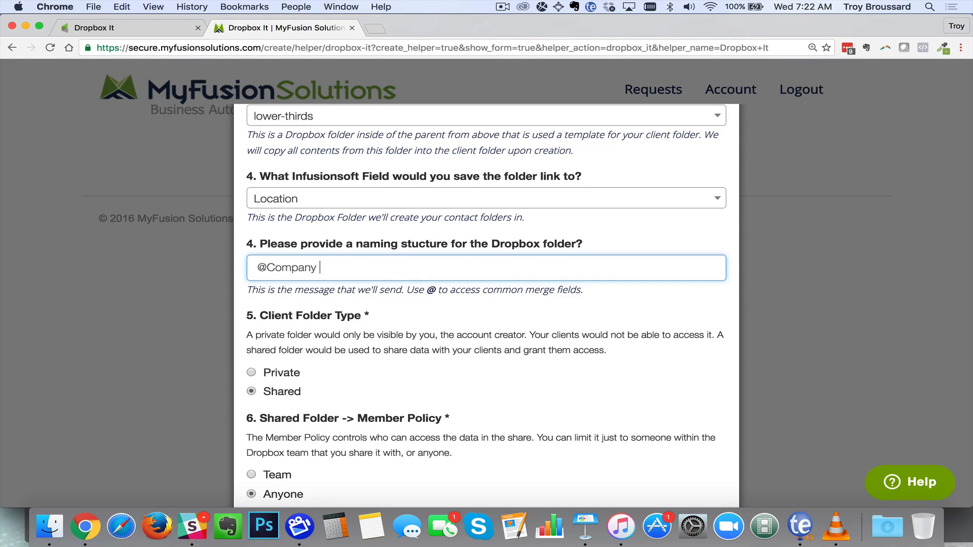
pyautogui.write('@id')
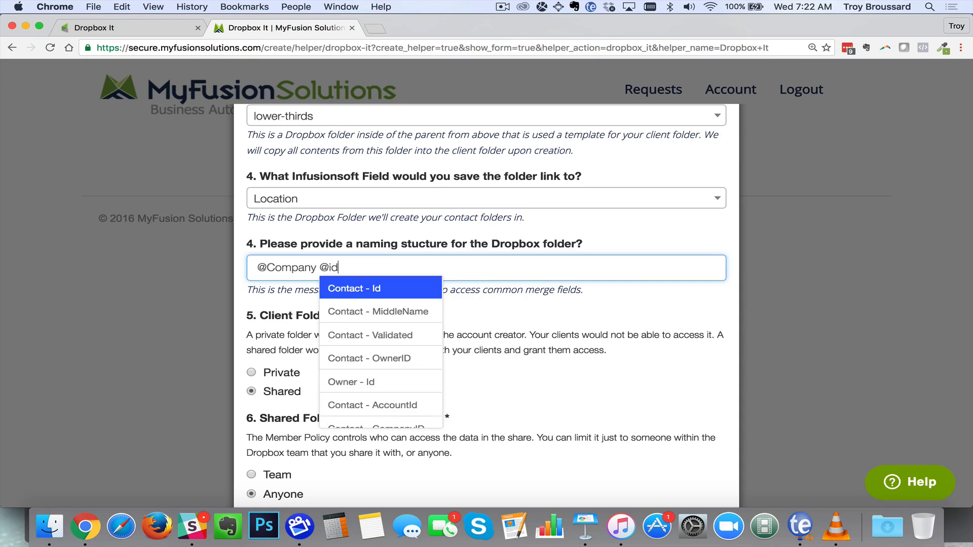
pyautogui.press('Return')
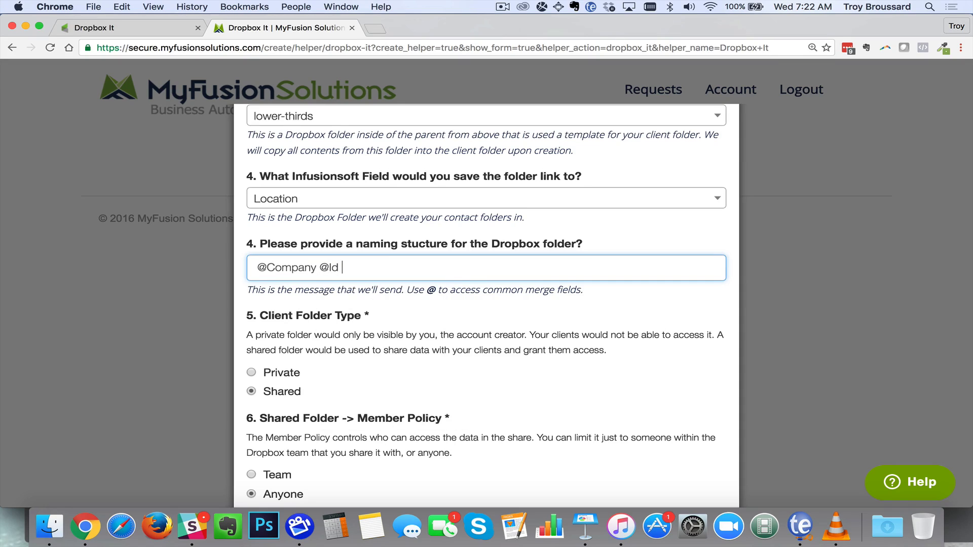
pyautogui.press('BackSpace')
pyautogui.press('BackSpace')
pyautogui.press('BackSpace')
pyautogui.press('BackSpace')
pyautogui.press('BackSpace')
pyautogui.press('BackSpace')
pyautogui.press('BackSpace')
pyautogui.press('BackSpace')
pyautogui.press('BackSpace')
pyautogui.press('BackSpace')
pyautogui.press('BackSpace')
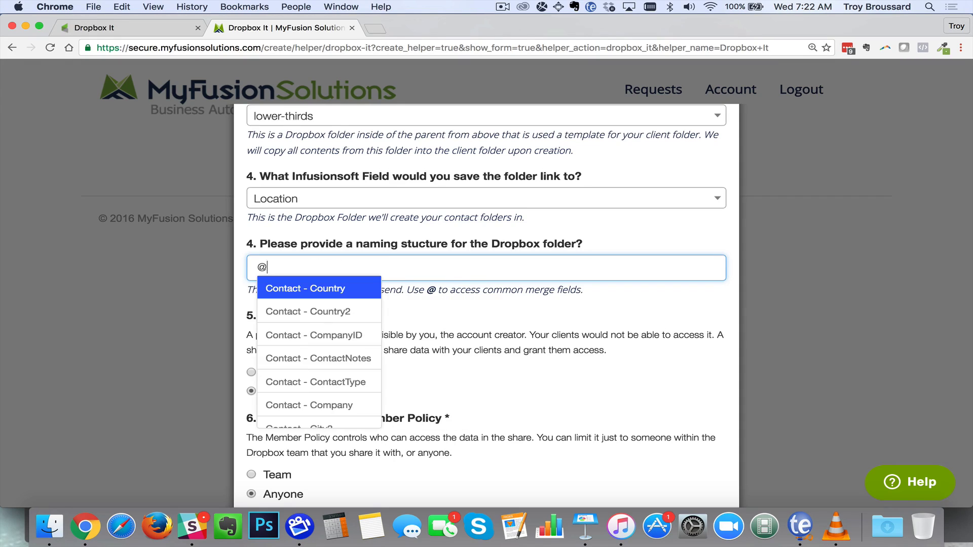
pyautogui.write('f')
pyautogui.press('BackSpace')
pyautogui.write('last')
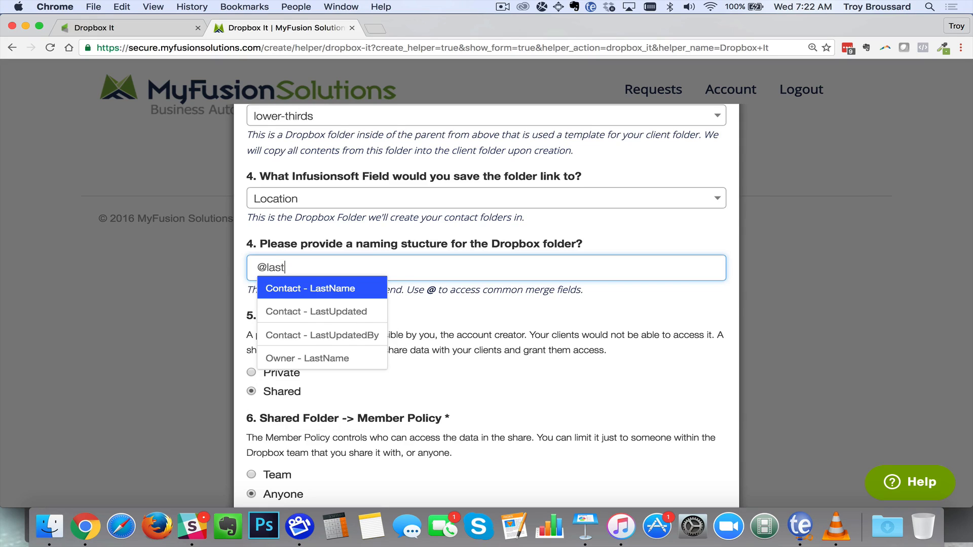
pyautogui.press('Return')
pyautogui.write('@')
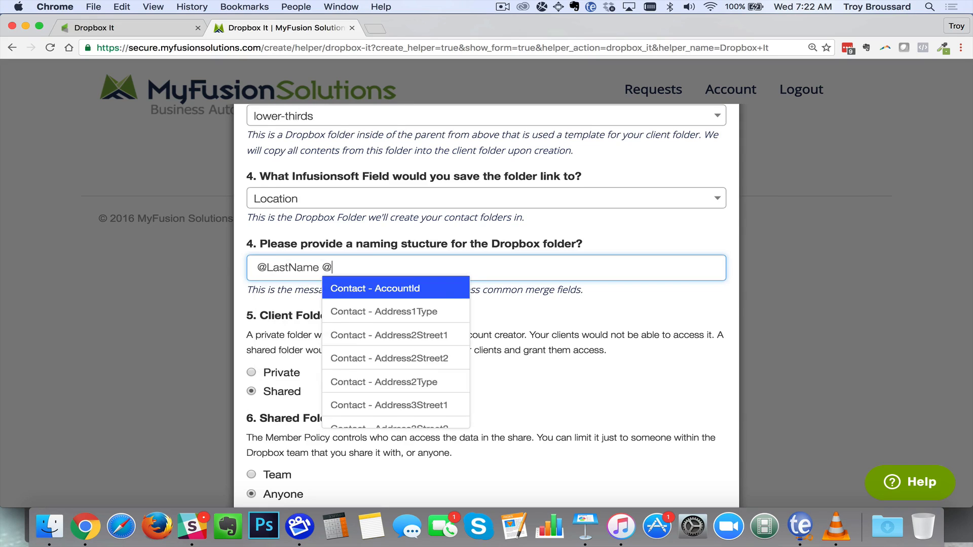
pyautogui.write('ic')
pyautogui.press('BackSpace')
pyautogui.write('d')
pyautogui.press('Return')
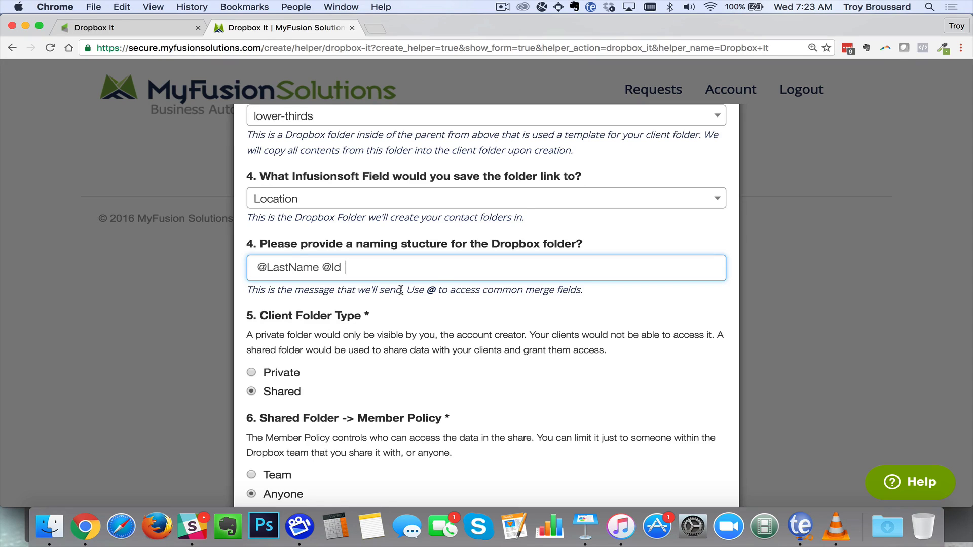
# Create the configured Dropbox It helper and copy its link from the helper list.
pyautogui.scroll(-3, 381, 271)
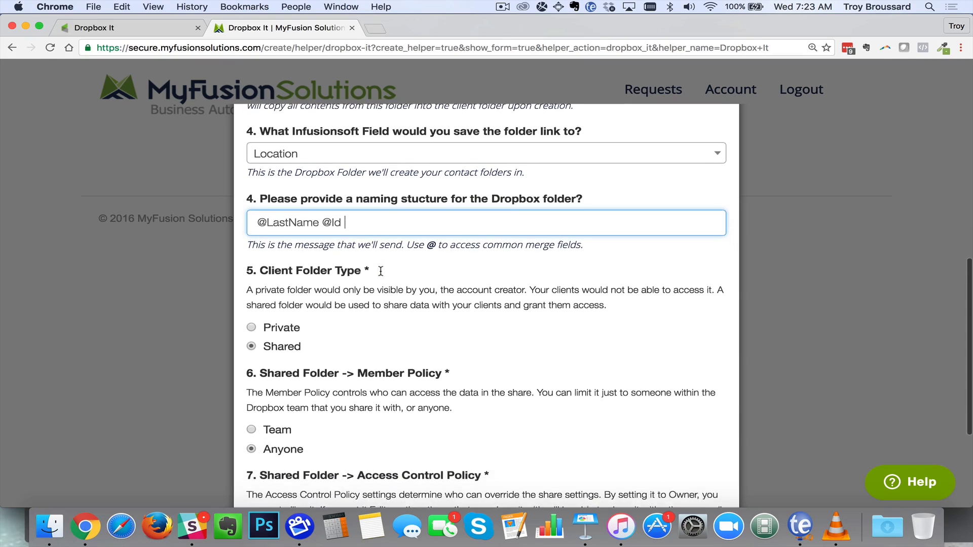
pyautogui.scroll(-5, 380, 271)
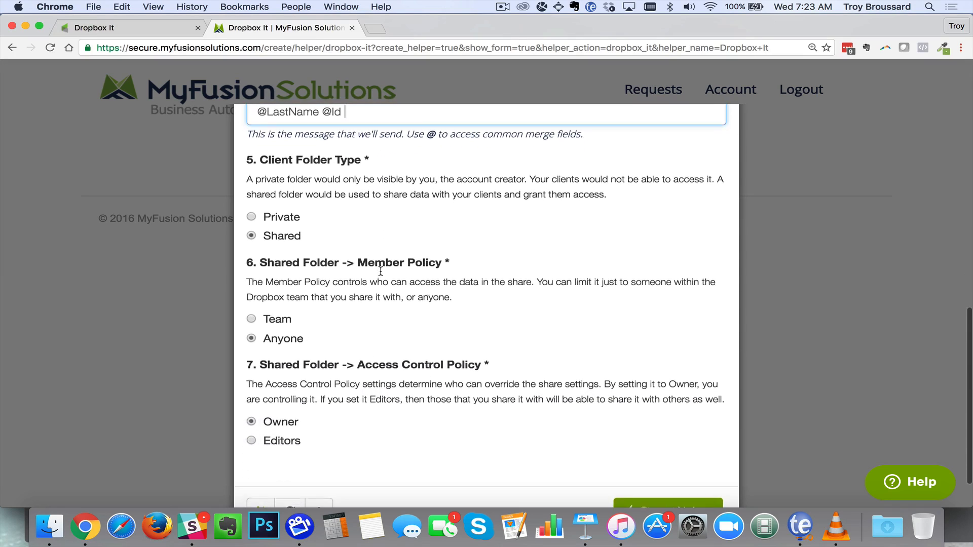
pyautogui.scroll(-1, 381, 272)
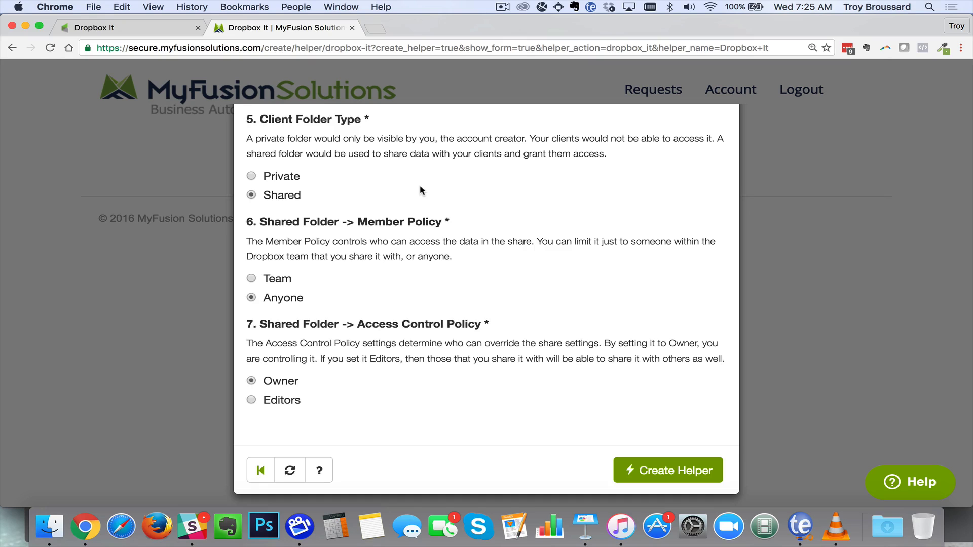
pyautogui.click(663, 475)
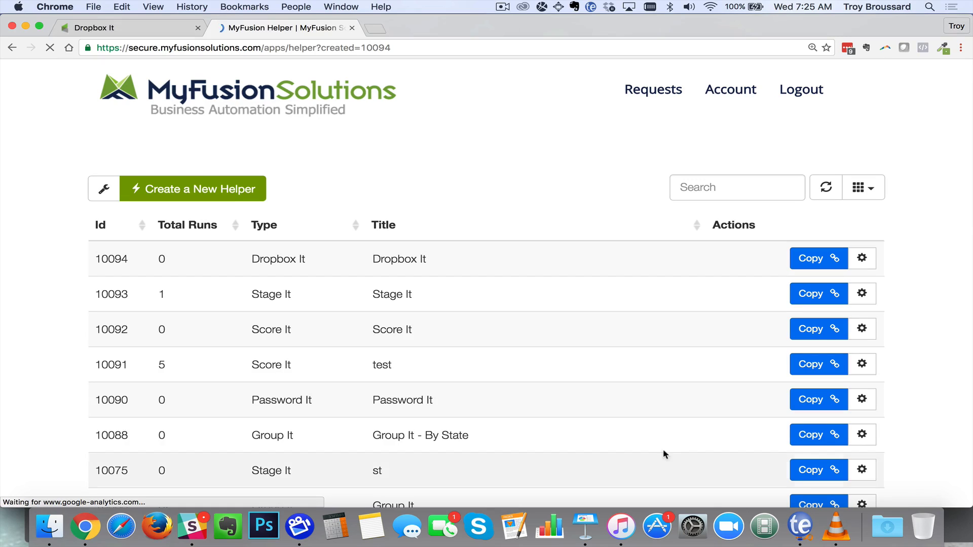
pyautogui.click(831, 260)
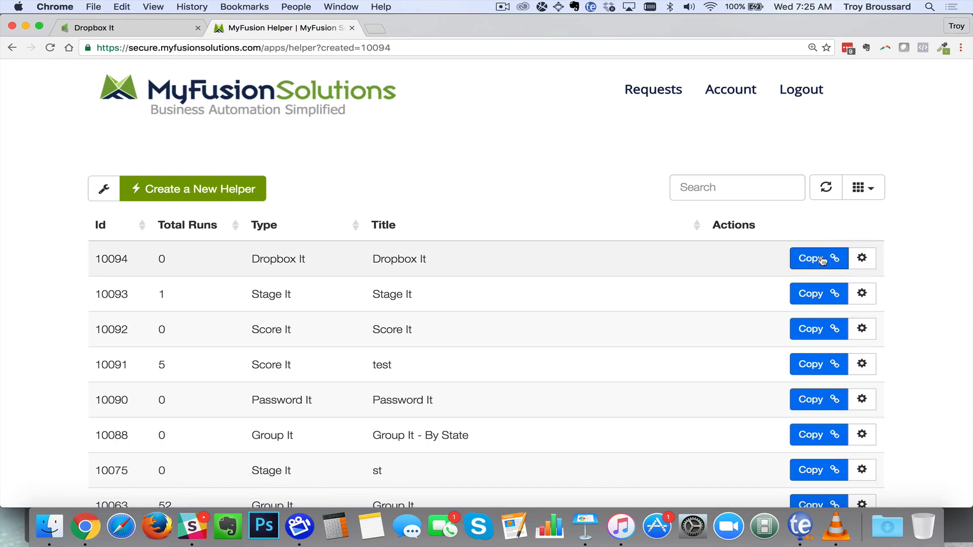
# Switch to the Dropbox It campaign in Infusionsoft and open the "Use Dropbox It to Fulfill" sequence for editing.
pyautogui.click(161, 29)
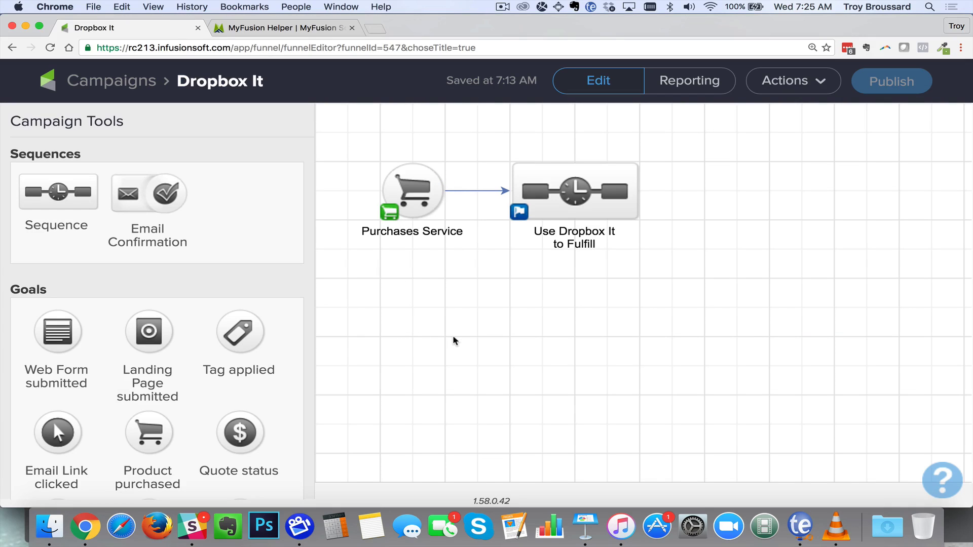
pyautogui.moveTo(560, 152)
pyautogui.moveTo(428, 180)
pyautogui.moveTo(354, 141); pyautogui.dragTo(702, 280)
pyautogui.click(702, 280)
pyautogui.doubleClick(566, 193)
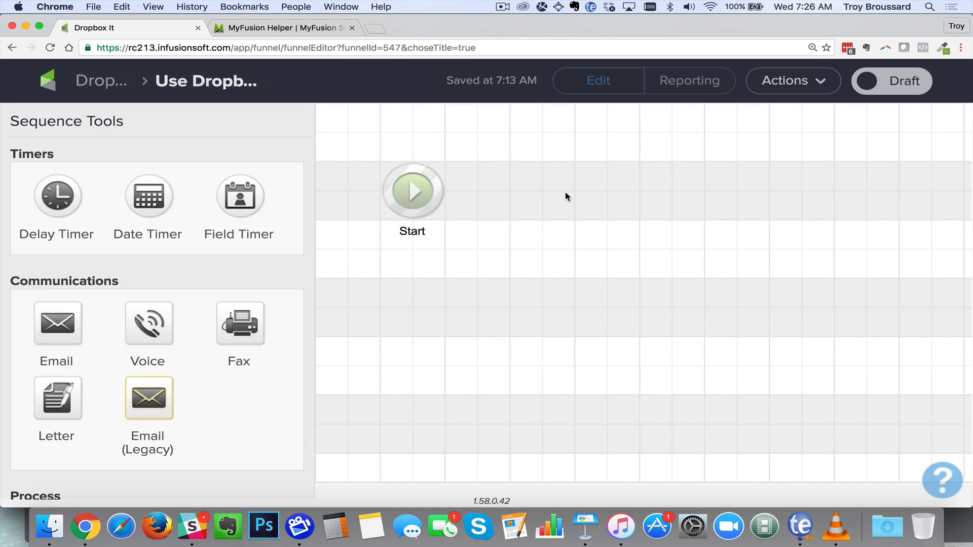
# Add a Send HTTP Post process connected after Start and paste the copied helper link as its POST URL.
pyautogui.scroll(-10, 163, 329)
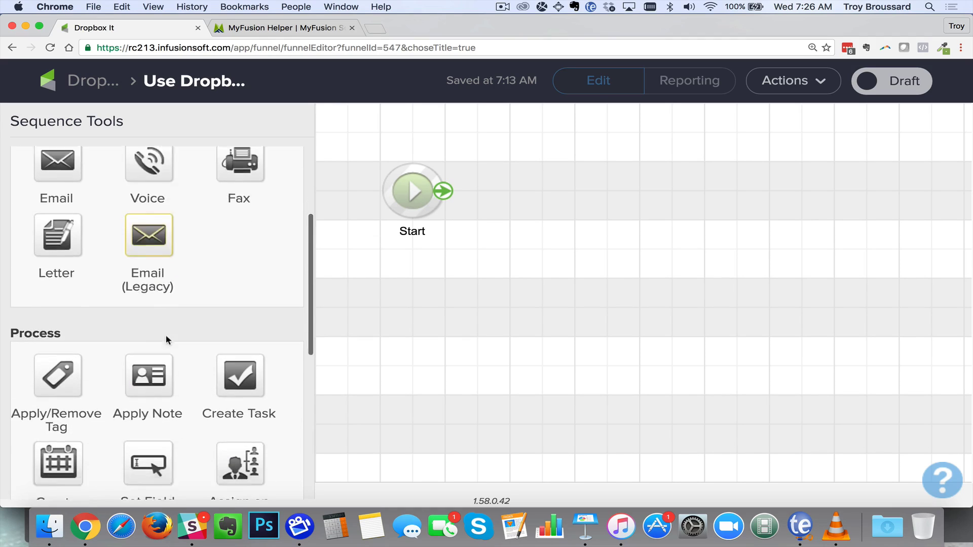
pyautogui.moveTo(240, 276); pyautogui.dragTo(505, 195)
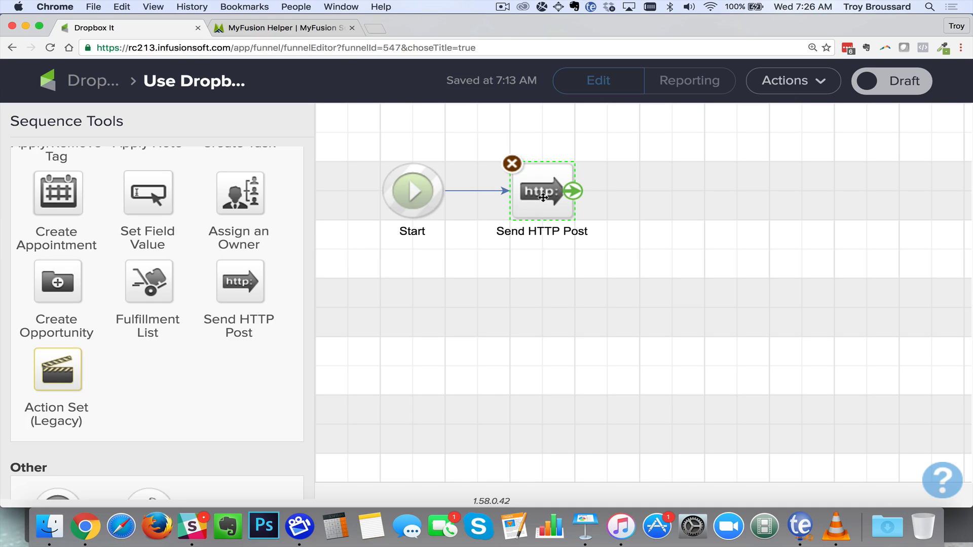
pyautogui.doubleClick(542, 197)
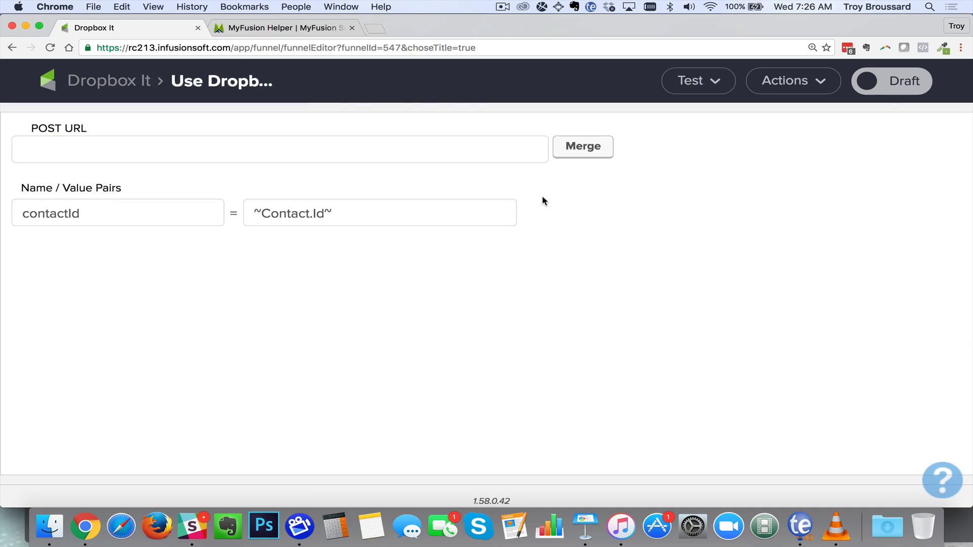
pyautogui.click(401, 152)
pyautogui.press('super+v')
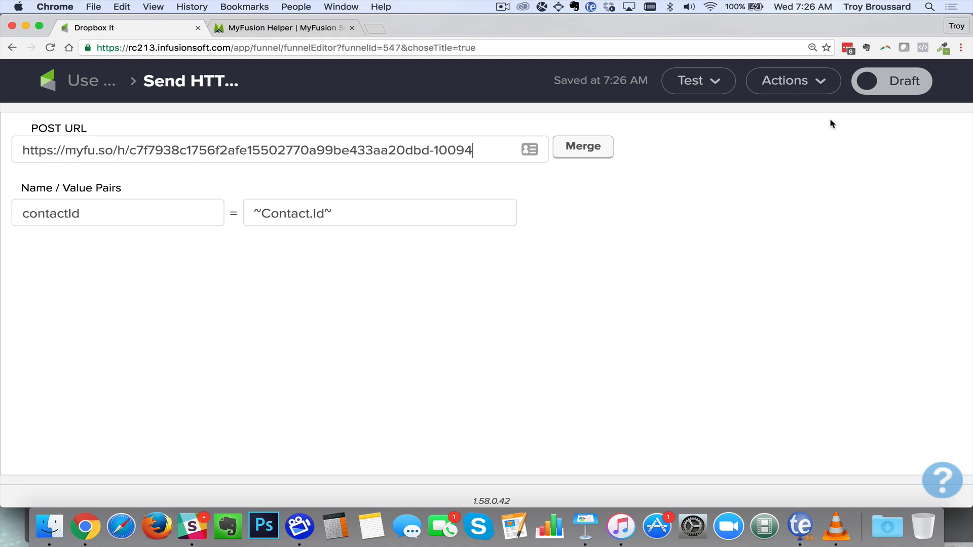
# Mark the Send HTTP Post and its sequence as Ready, returning to the Dropbox It campaign overview.
pyautogui.click(876, 92)
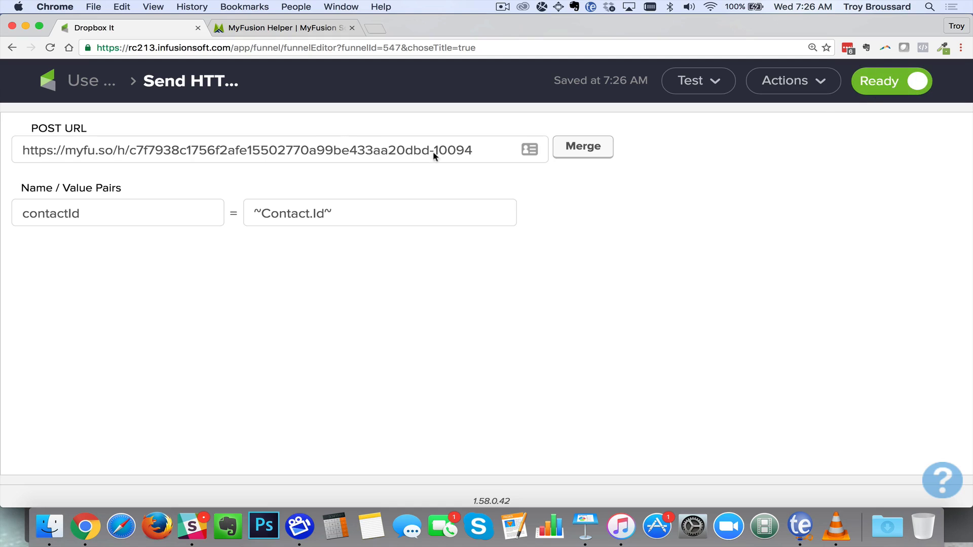
pyautogui.click(100, 83)
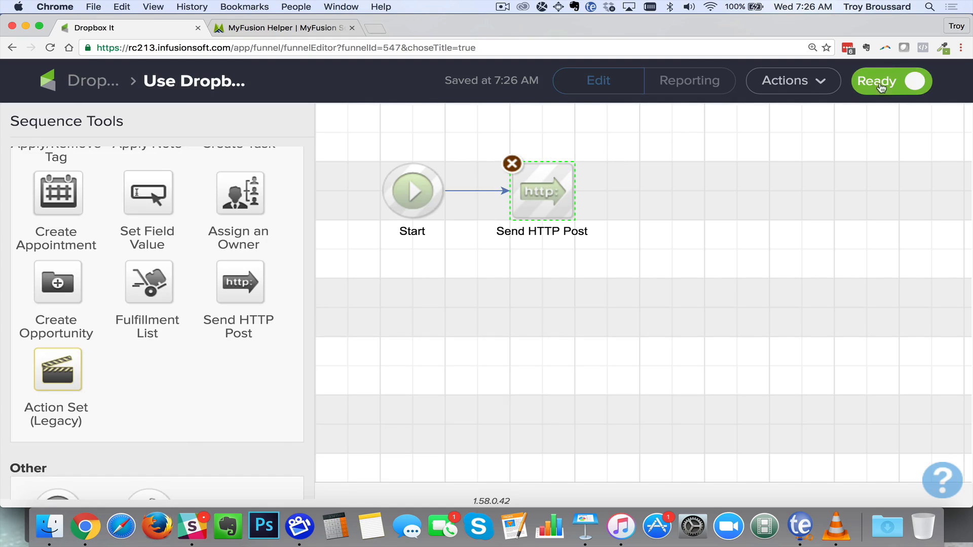
pyautogui.click(107, 88)
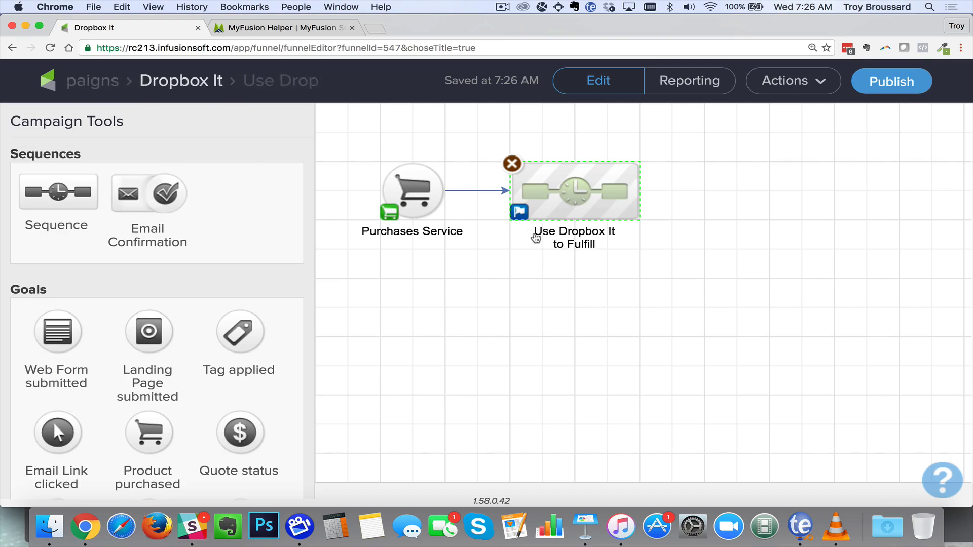